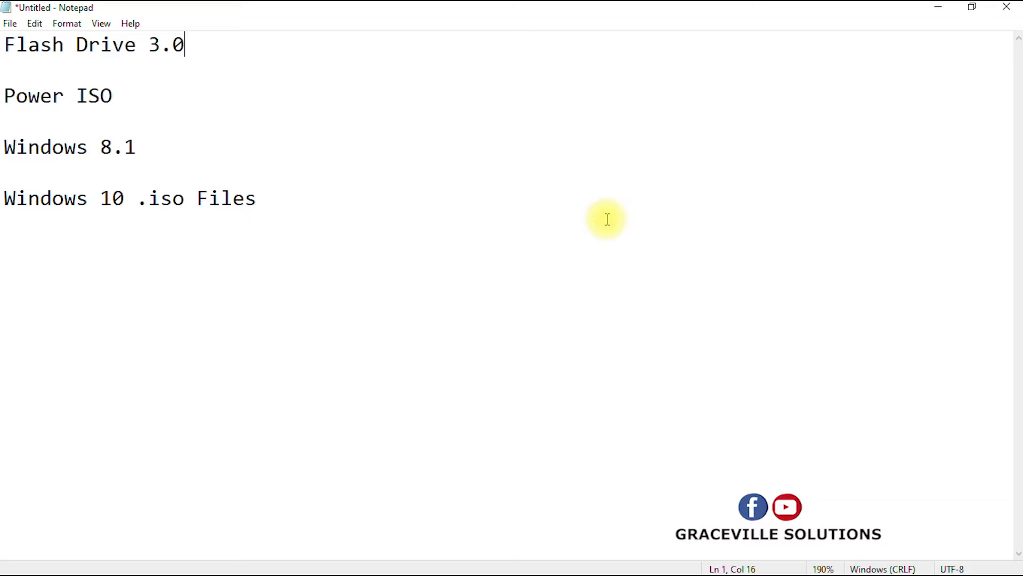
Correct the flash drive version in Notepad's requirements list so it reads 3.0
{"action": "key", "text": "BackSpace"}
{"action": "key", "text": "BackSpace"}
{"action": "key", "text": "BackSpace"}
{"action": "type", "text": "20"}
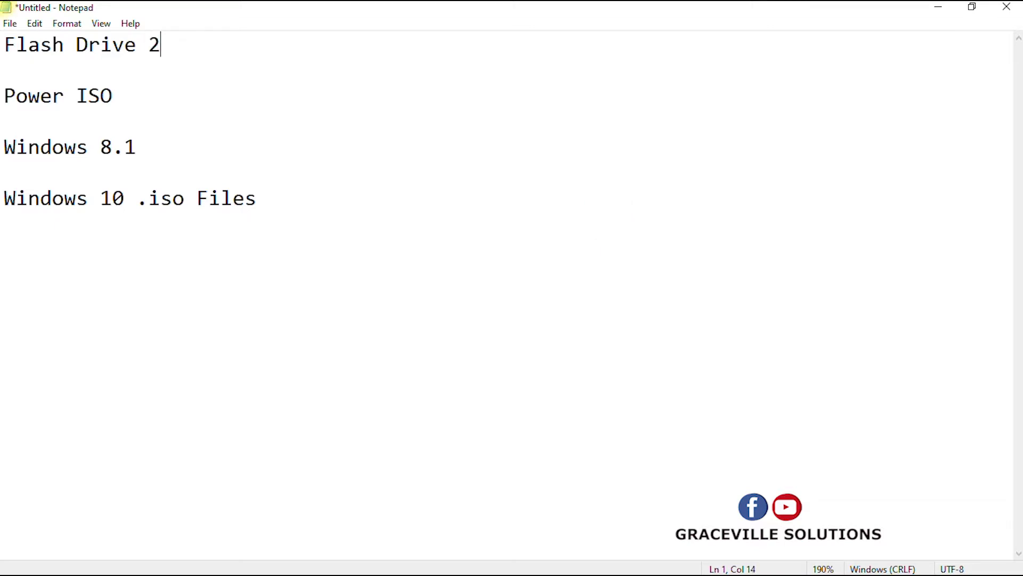
{"action": "key", "text": "BackSpace"}
{"action": "type", "text": ".0"}
{"action": "key", "text": "BackSpace"}
{"action": "key", "text": "BackSpace"}
{"action": "key", "text": "BackSpace"}
{"action": "type", "text": "3.0"}
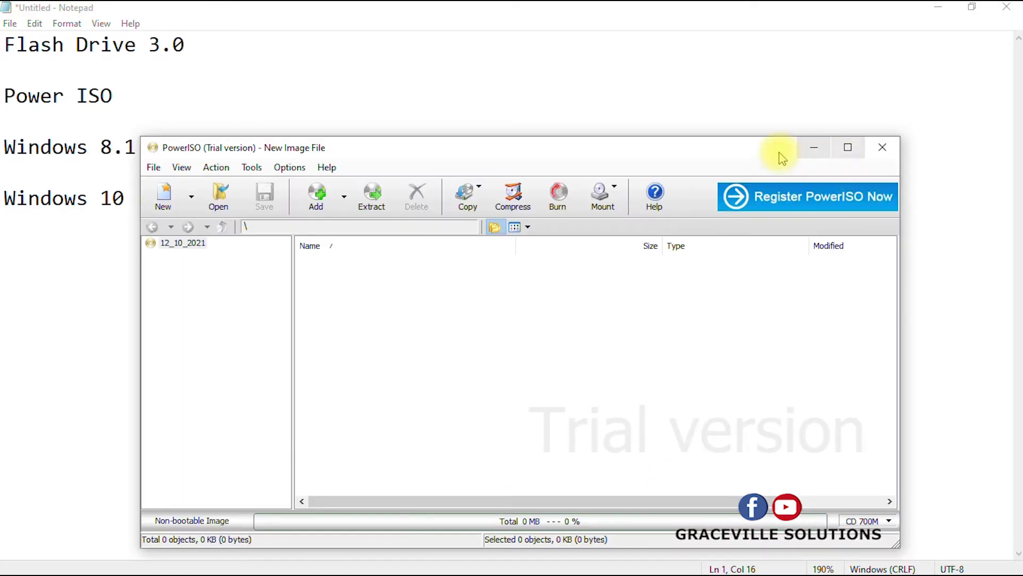
Move the PowerISO window up, then maximize it to full screen
{"action": "left_click_drag", "start_coordinate": [779, 155], "coordinate": [796, 106]}
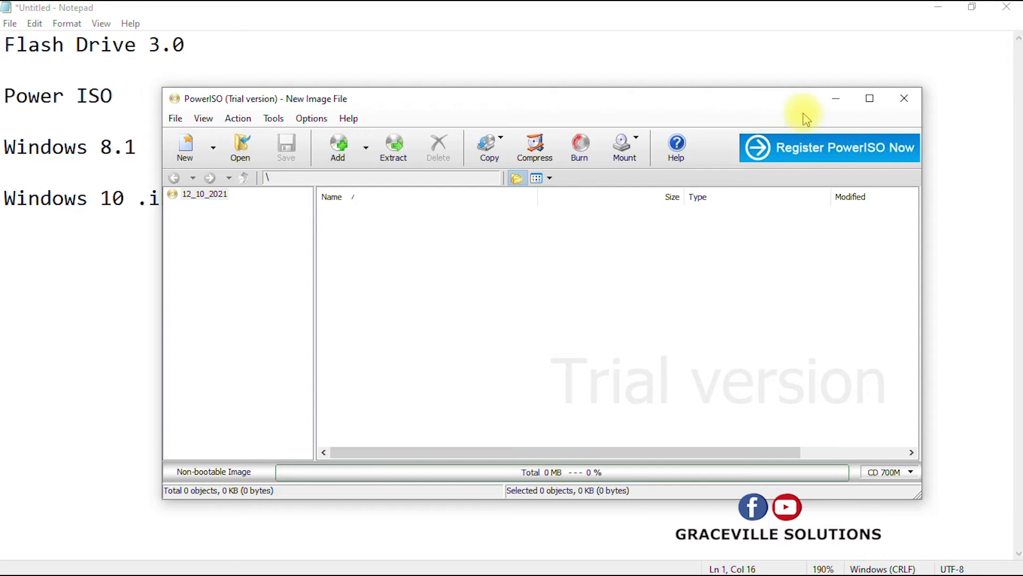
{"action": "left_click", "coordinate": [870, 99]}
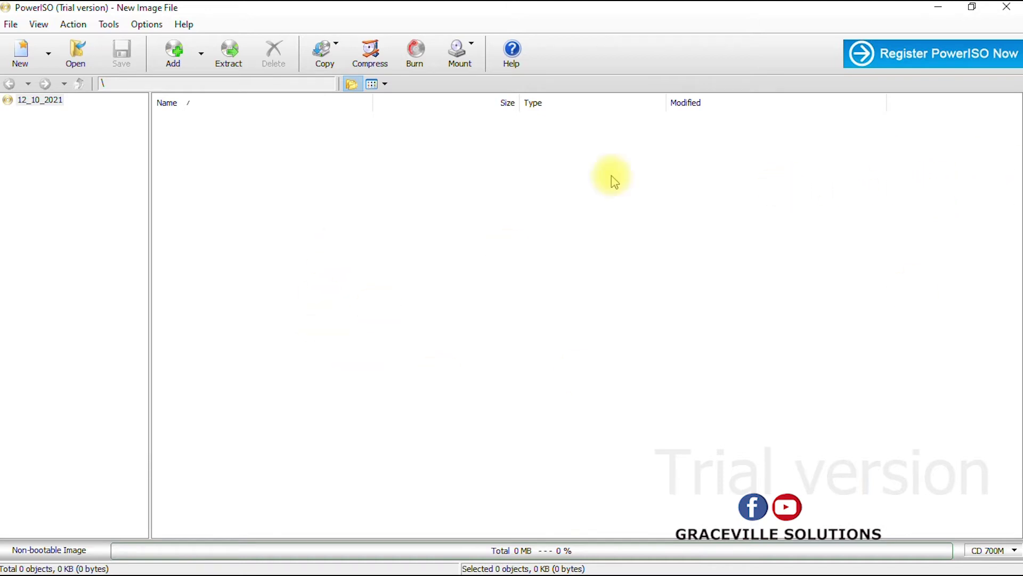
Start the Create bootable USB drive tool with the 61 GB SanDisk Cruzer Glide 3.0 as destination
{"action": "left_click", "coordinate": [110, 25]}
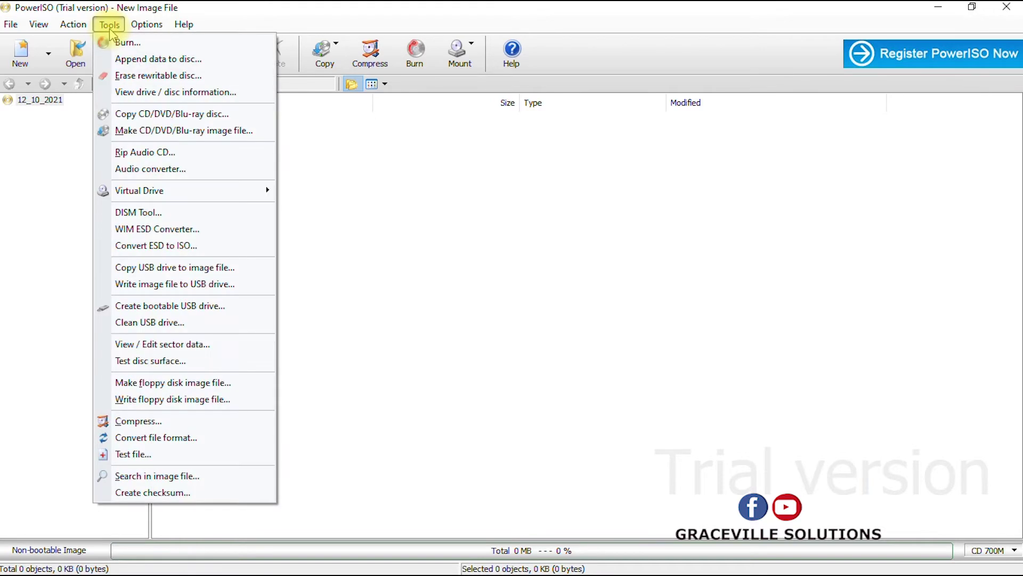
{"action": "left_click", "coordinate": [190, 313]}
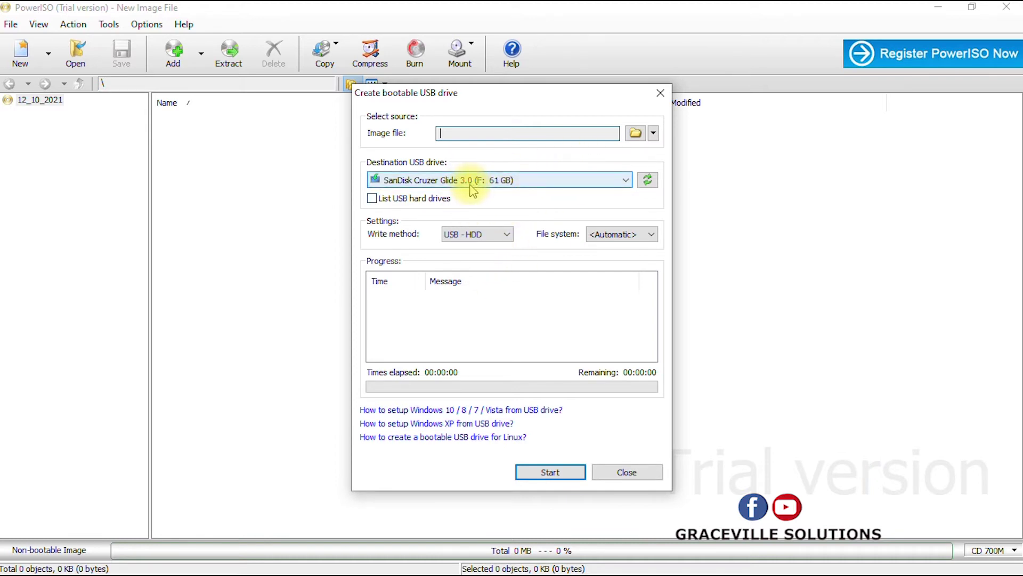
{"action": "left_click", "coordinate": [600, 181]}
{"action": "left_click", "coordinate": [601, 183]}
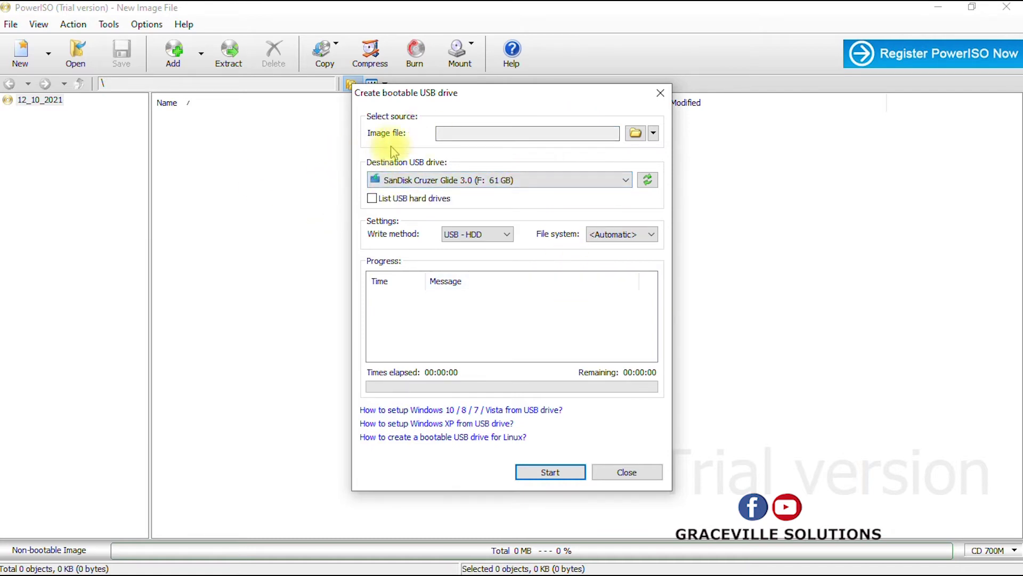
Load the W10X64 ISO from Desktop\files as the source image file
{"action": "left_click", "coordinate": [635, 134]}
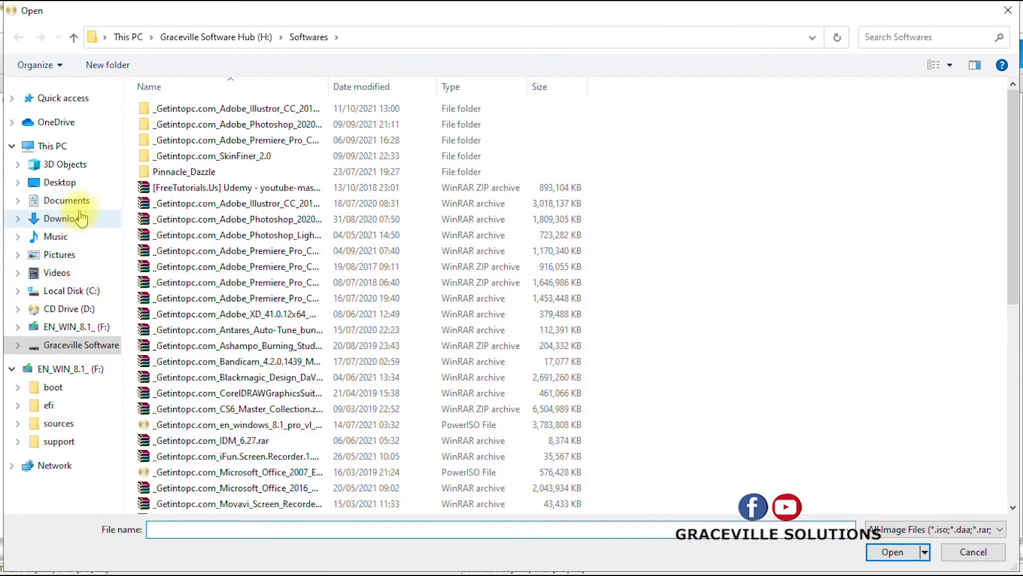
{"action": "left_click", "coordinate": [68, 201]}
{"action": "left_click", "coordinate": [63, 183]}
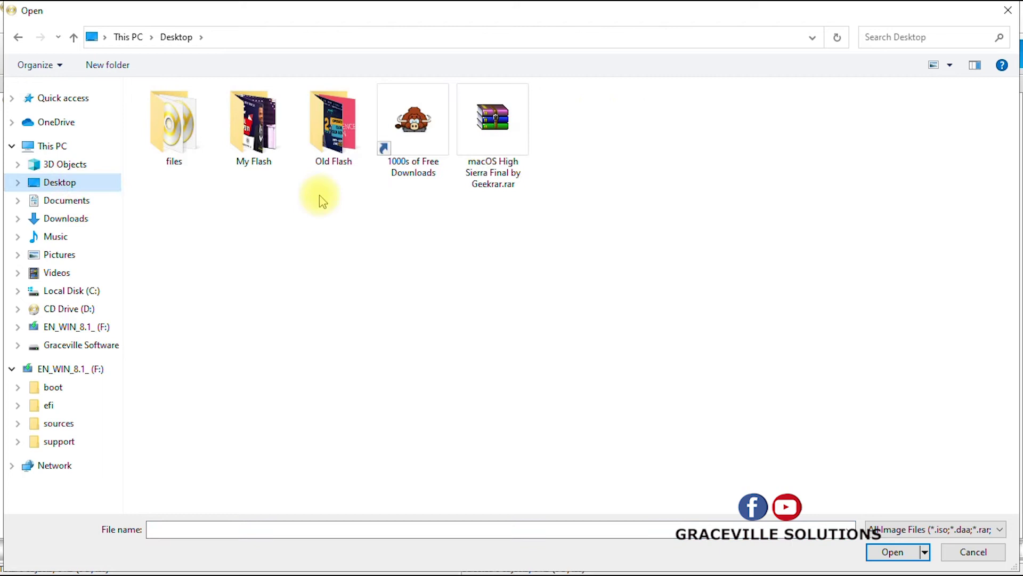
{"action": "double_click", "coordinate": [174, 136]}
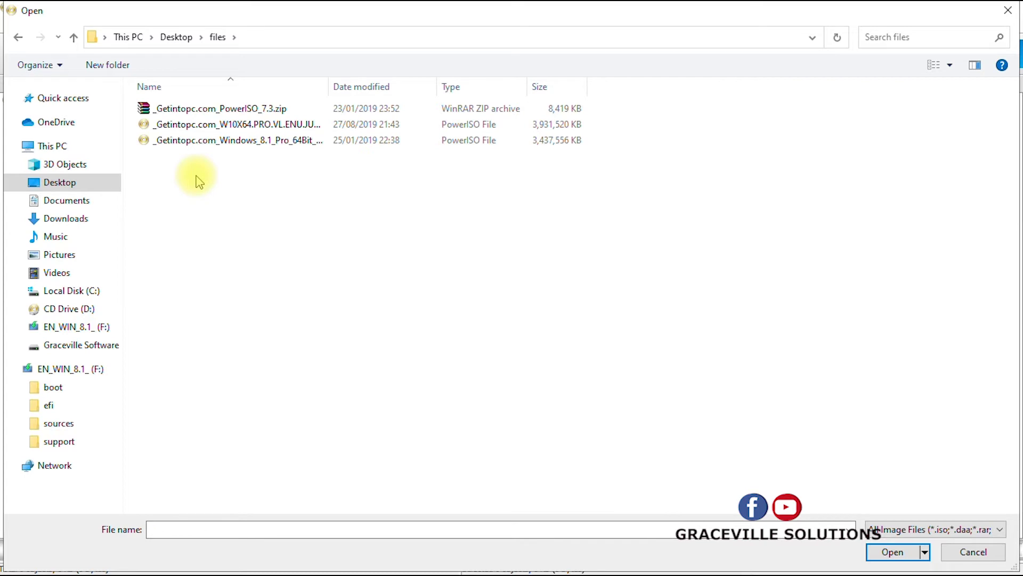
{"action": "left_click", "coordinate": [218, 127]}
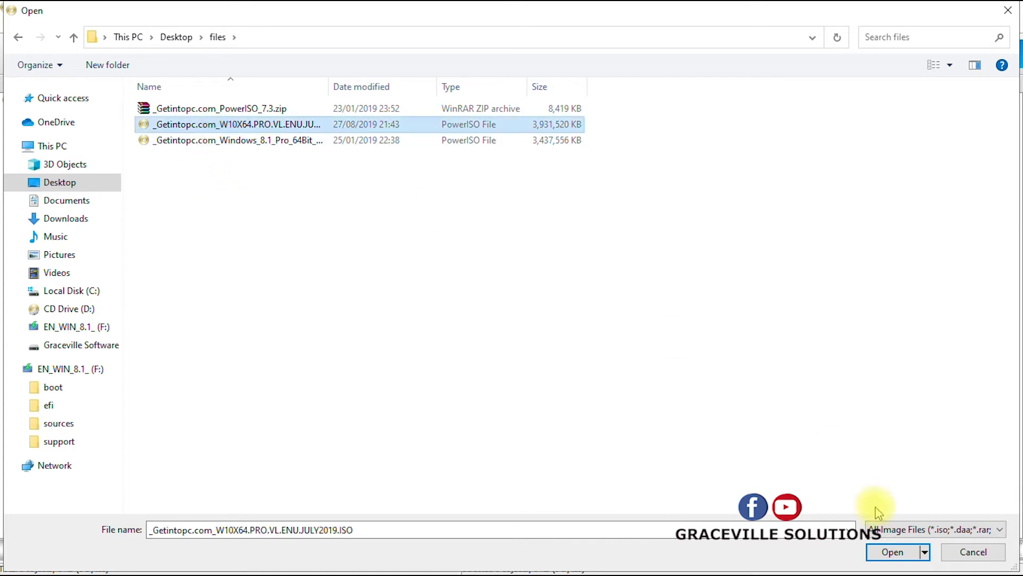
{"action": "left_click", "coordinate": [887, 552]}
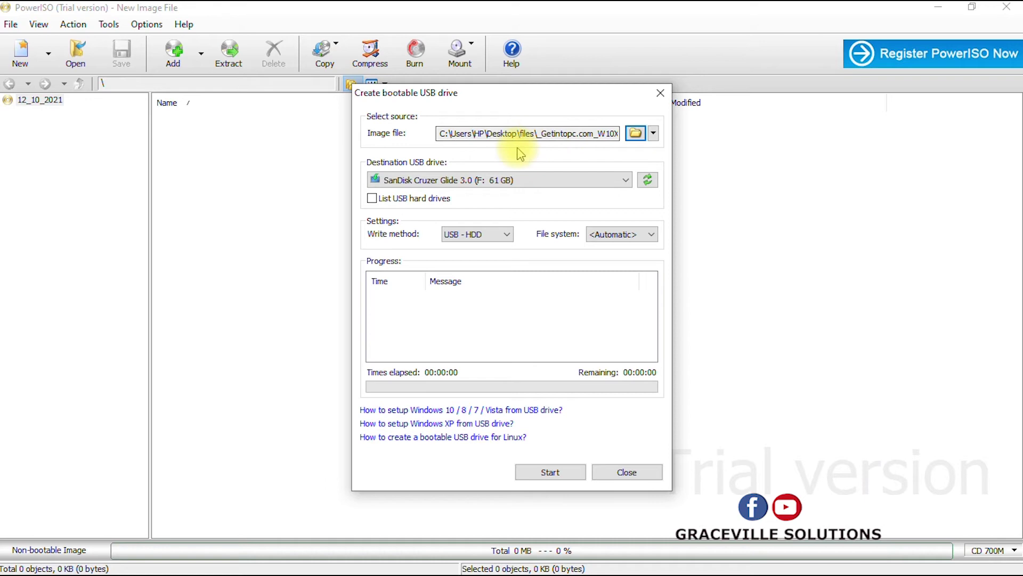
{"action": "left_click", "coordinate": [584, 178]}
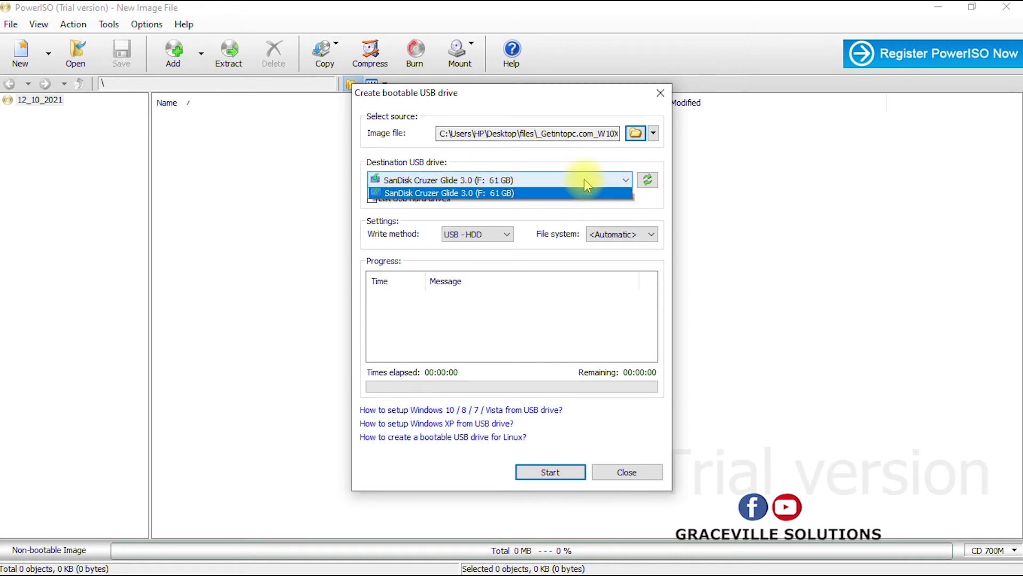
{"action": "left_click", "coordinate": [584, 178]}
{"action": "left_click", "coordinate": [586, 181]}
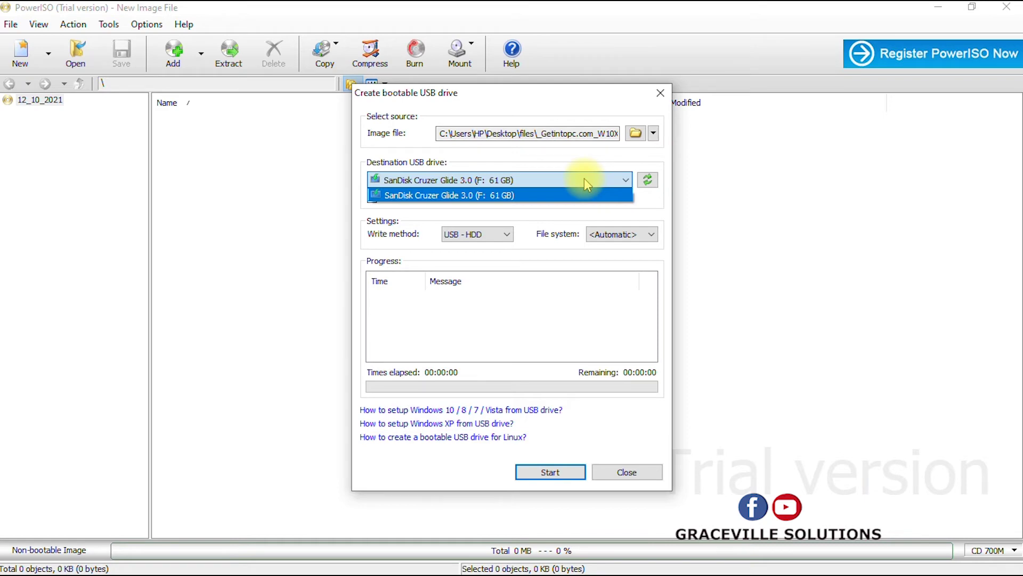
{"action": "left_click", "coordinate": [584, 182]}
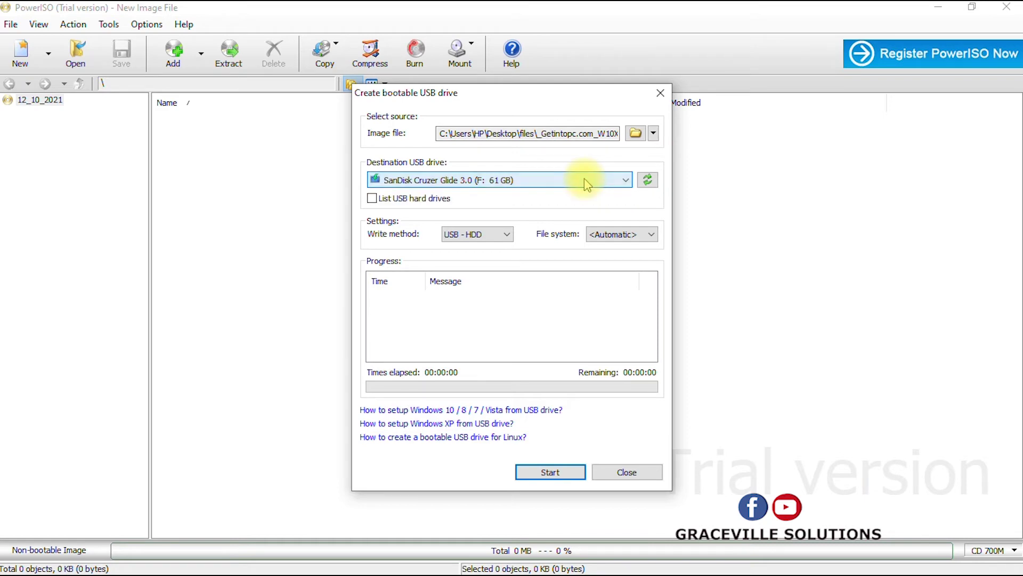
{"action": "left_click", "coordinate": [584, 178]}
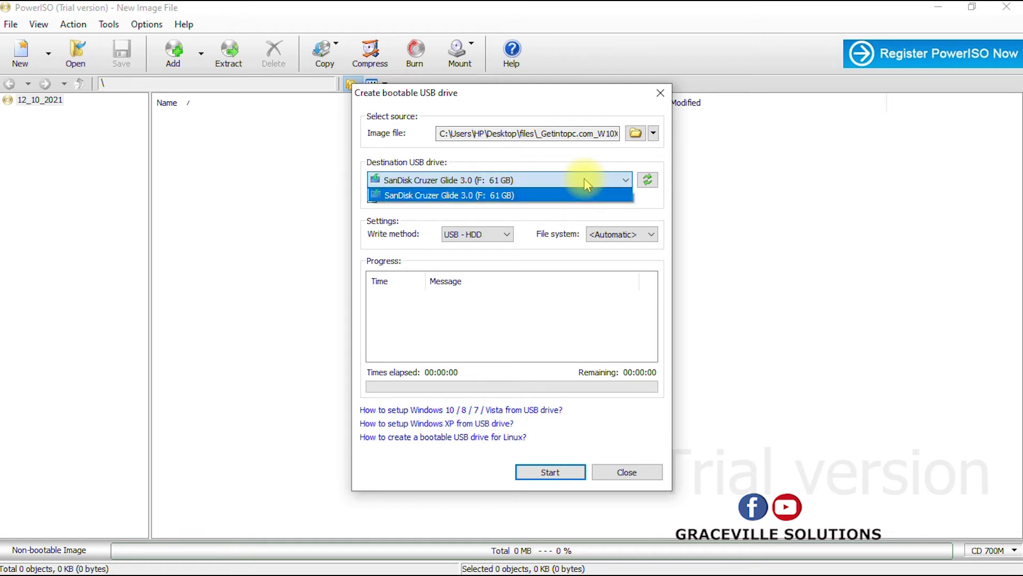
{"action": "left_click", "coordinate": [585, 179]}
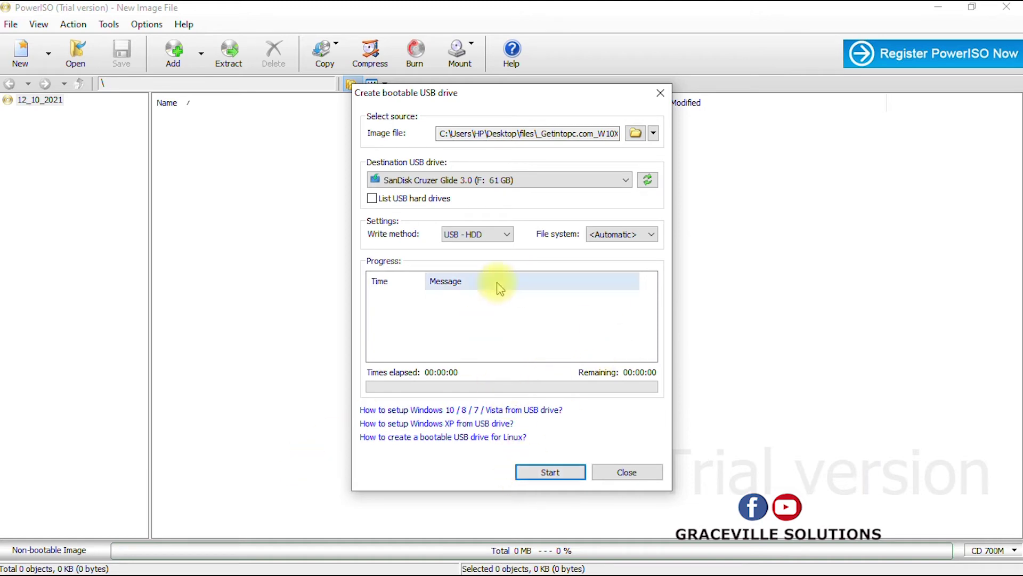
{"action": "left_click", "coordinate": [489, 236]}
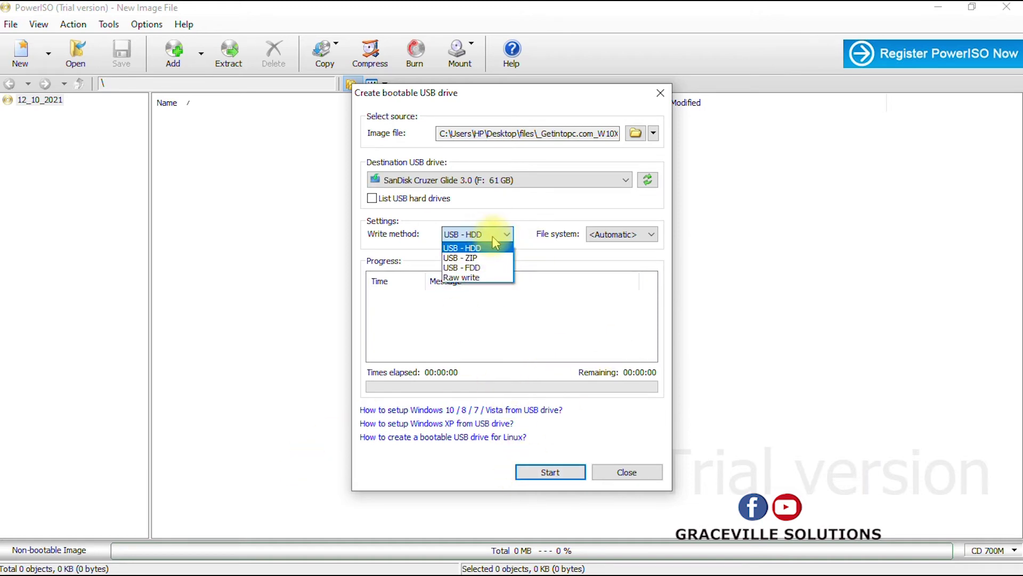
{"action": "left_click", "coordinate": [493, 240]}
{"action": "left_click", "coordinate": [493, 238]}
{"action": "left_click", "coordinate": [490, 235]}
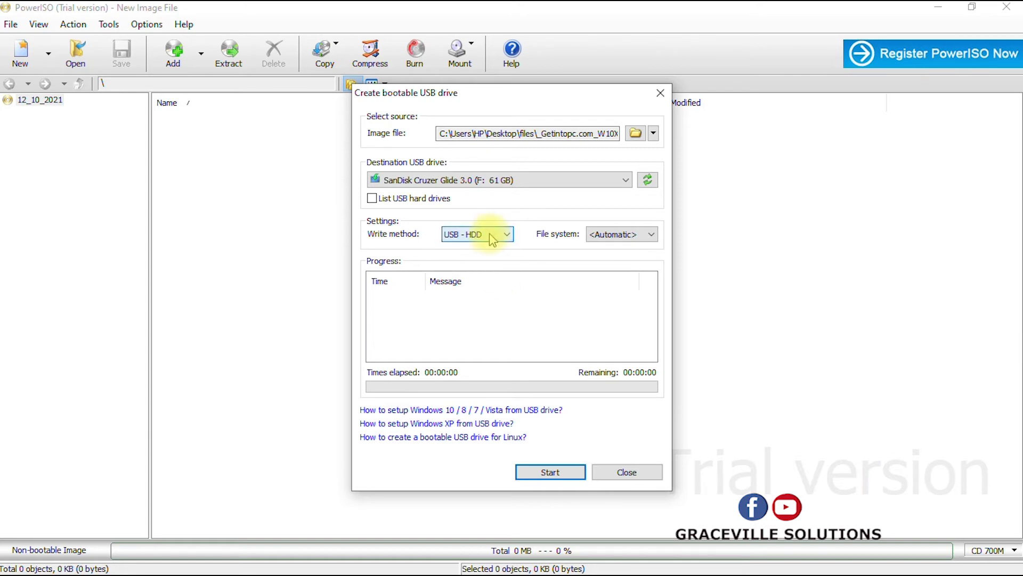
{"action": "left_click", "coordinate": [493, 243]}
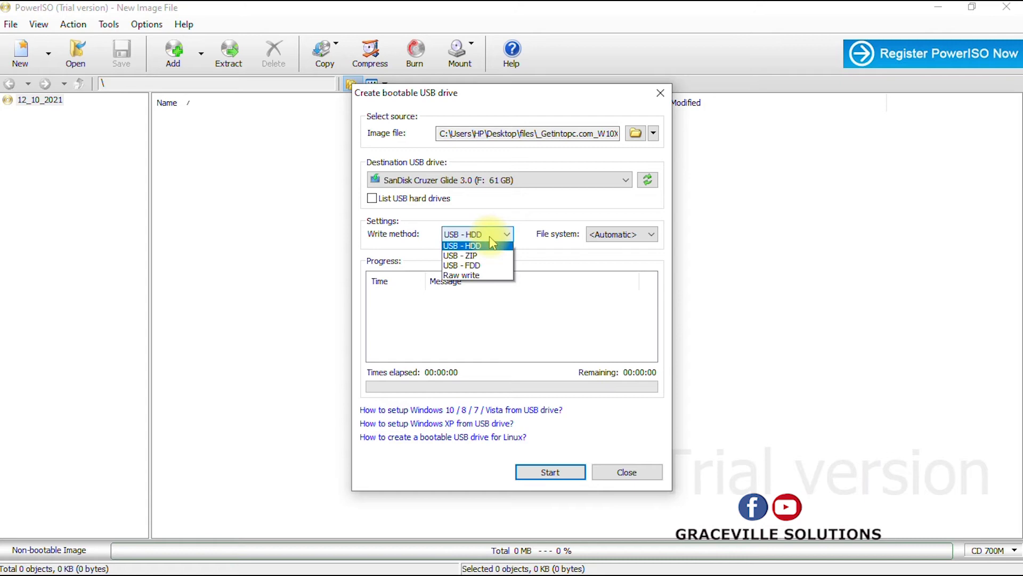
{"action": "left_click", "coordinate": [488, 236]}
{"action": "left_click", "coordinate": [617, 239]}
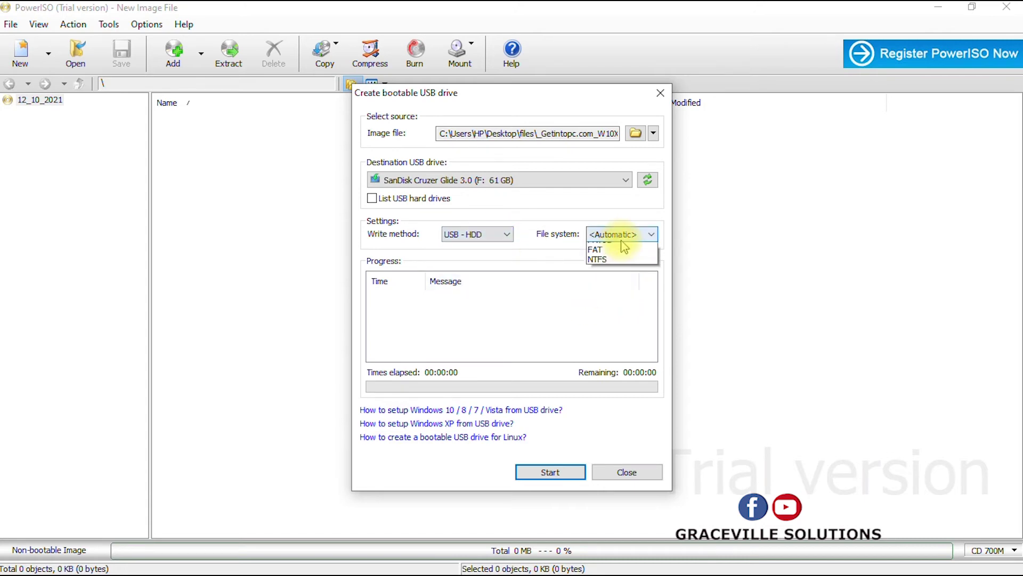
{"action": "left_click", "coordinate": [612, 238]}
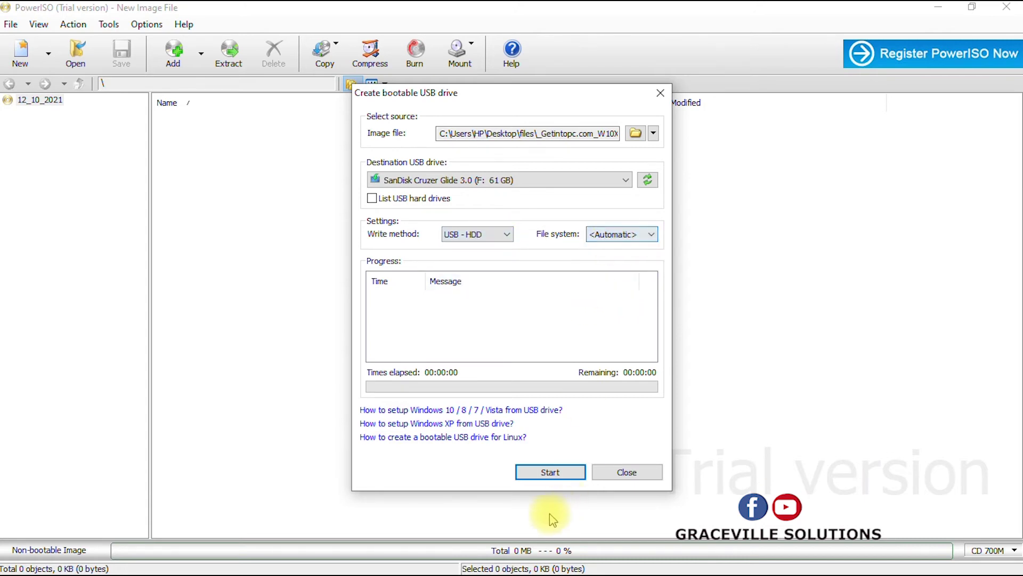
Write the Windows 10 ISO to the SanDisk drive, accepting the overwrite warning, then close the dialog
{"action": "left_click", "coordinate": [550, 472]}
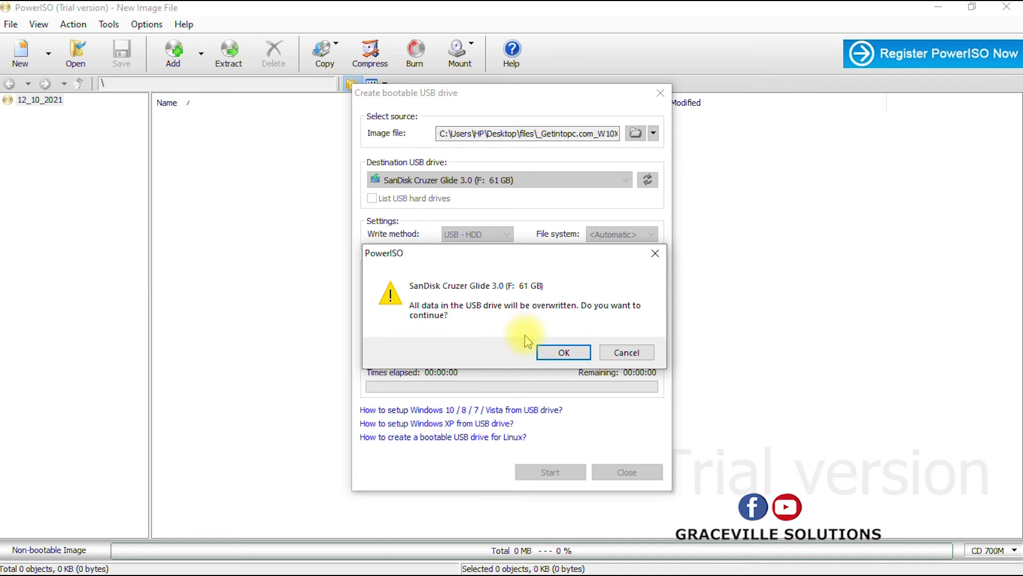
{"action": "left_click", "coordinate": [550, 355]}
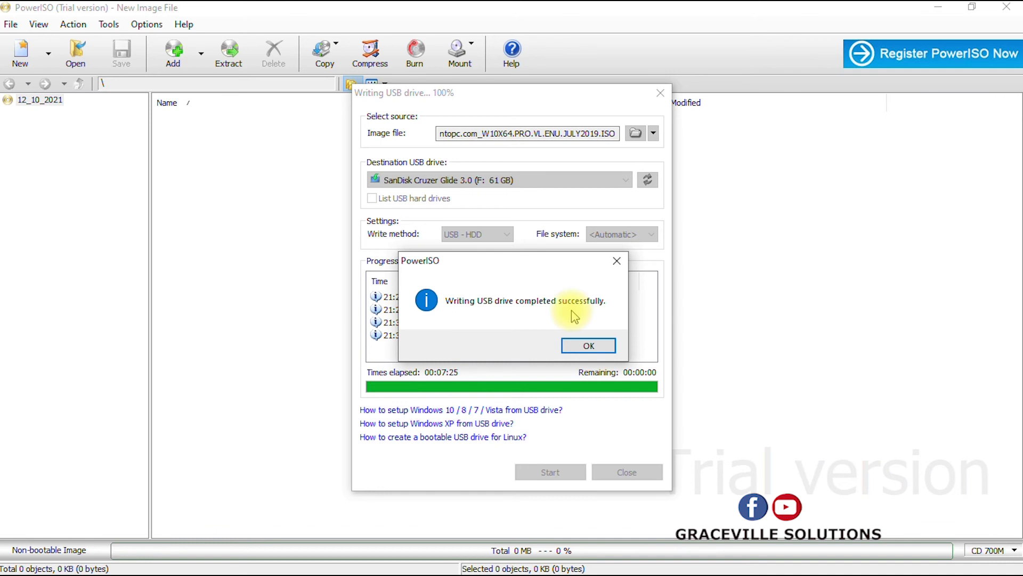
{"action": "left_click", "coordinate": [590, 346]}
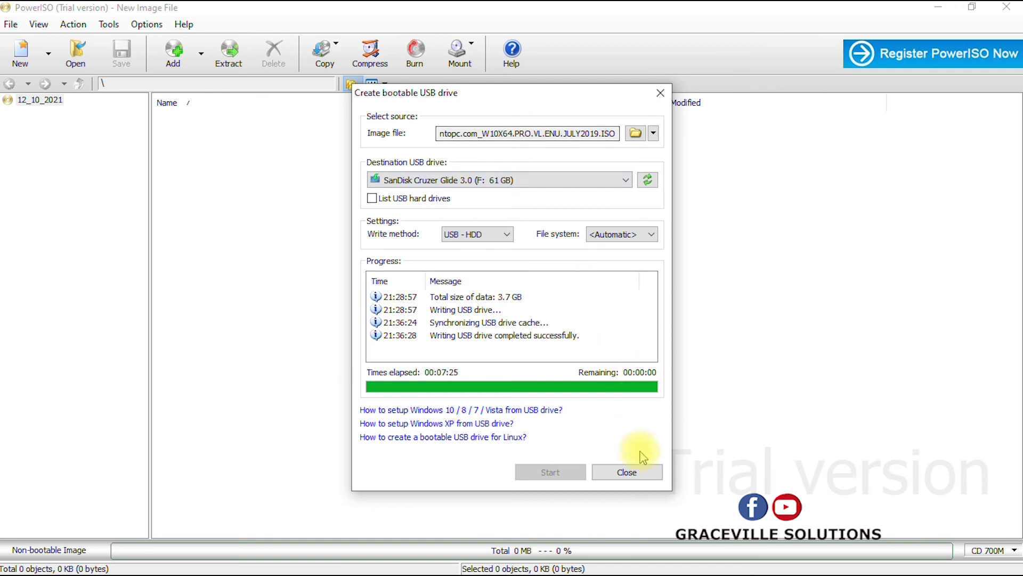
{"action": "left_click", "coordinate": [626, 473]}
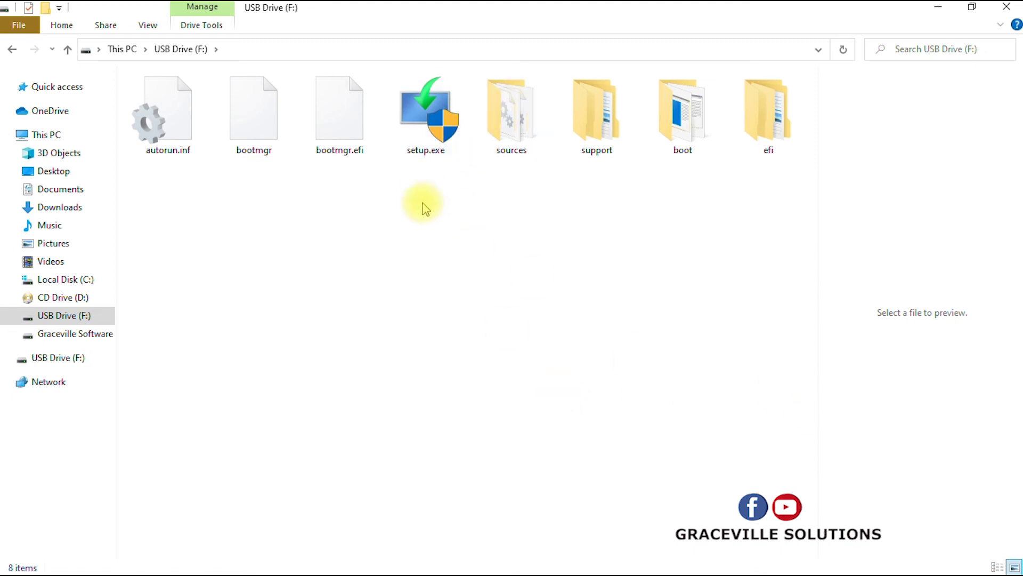
Open USB Drive (F:) from This PC and inspect setup.exe among its eight setup items
{"action": "left_click", "coordinate": [67, 52]}
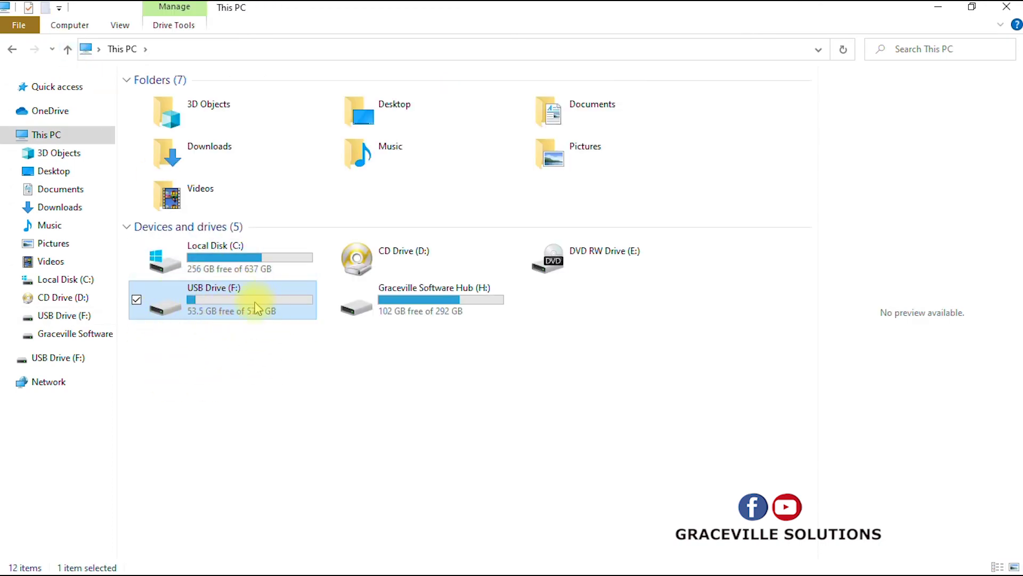
{"action": "mouse_move", "coordinate": [256, 308]}
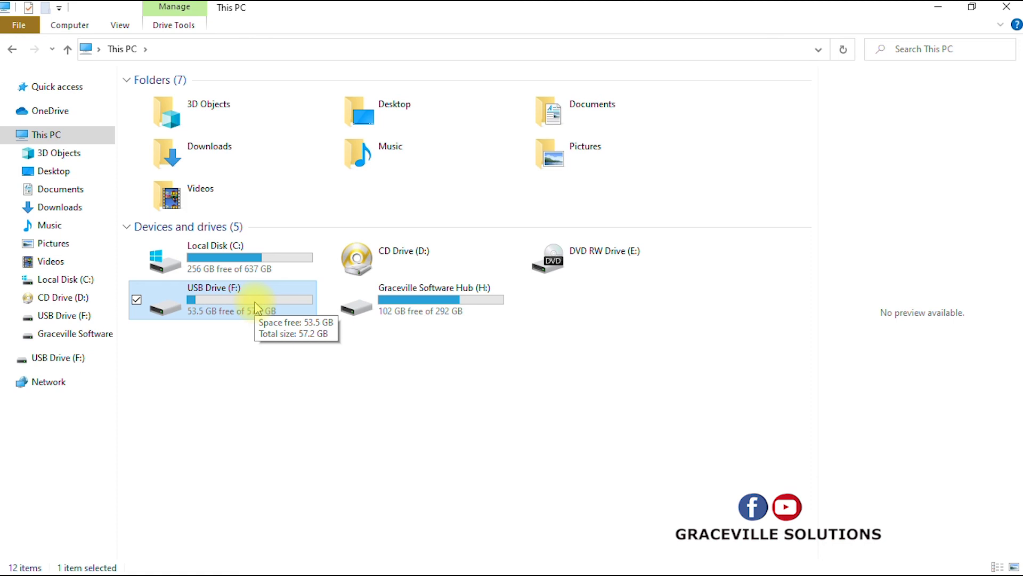
{"action": "double_click", "coordinate": [256, 308]}
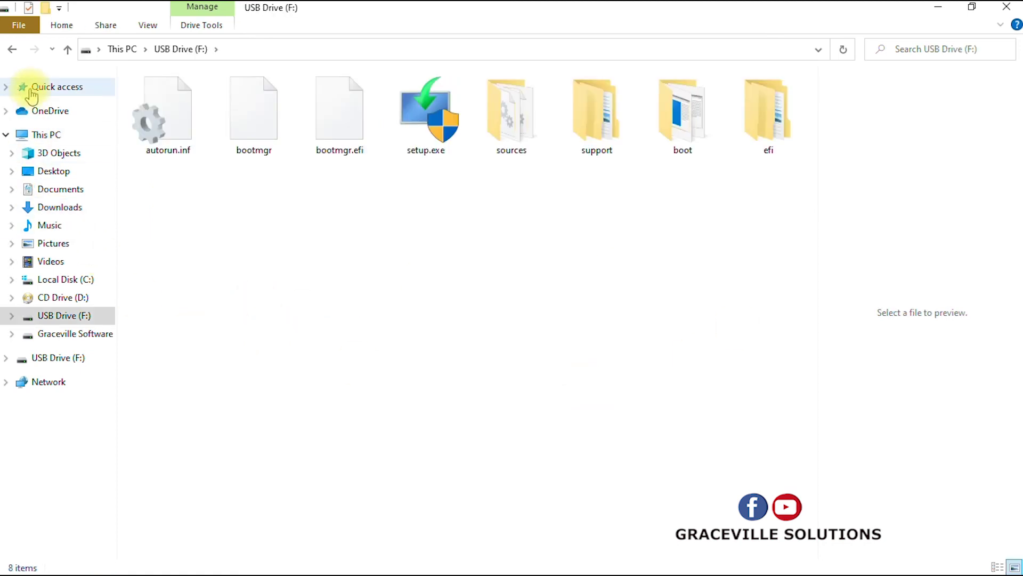
{"action": "left_click", "coordinate": [67, 49]}
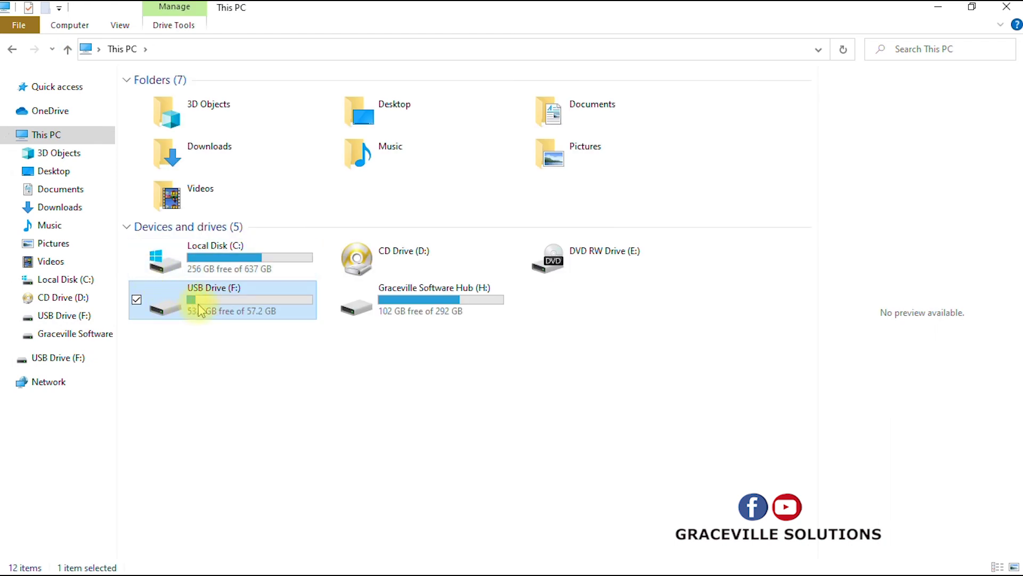
{"action": "double_click", "coordinate": [201, 311]}
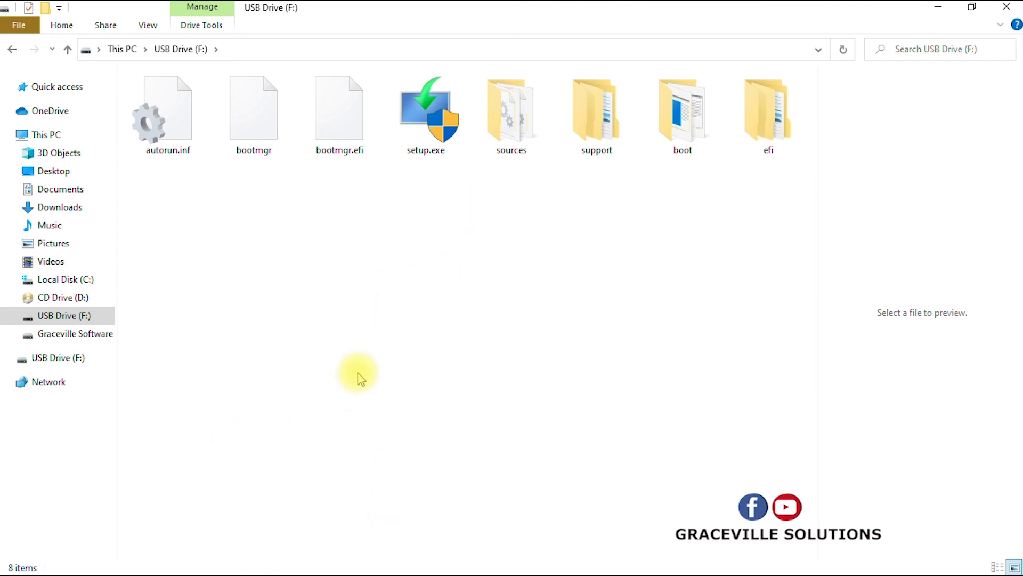
{"action": "right_click", "coordinate": [427, 116]}
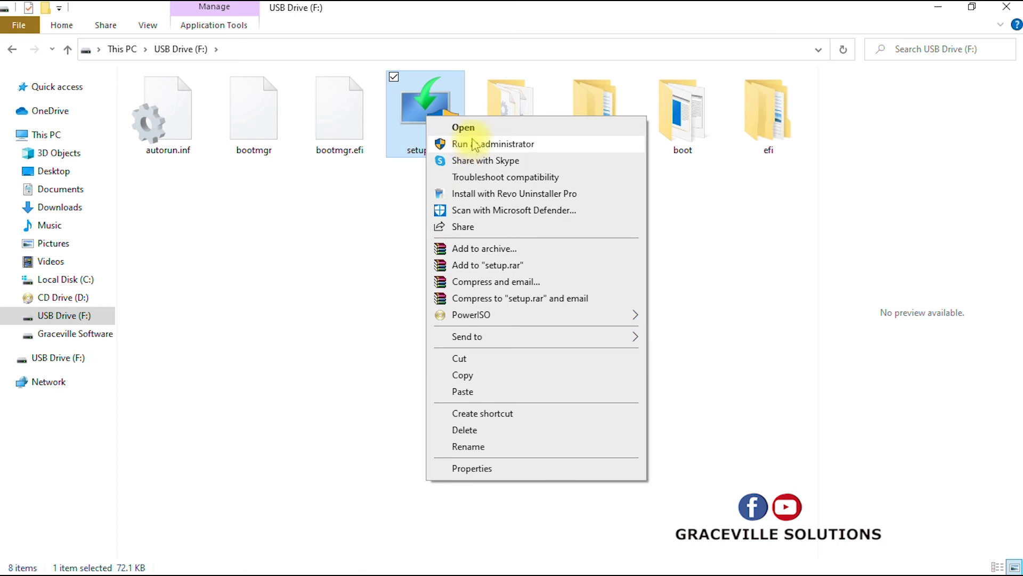
{"action": "left_click", "coordinate": [375, 267]}
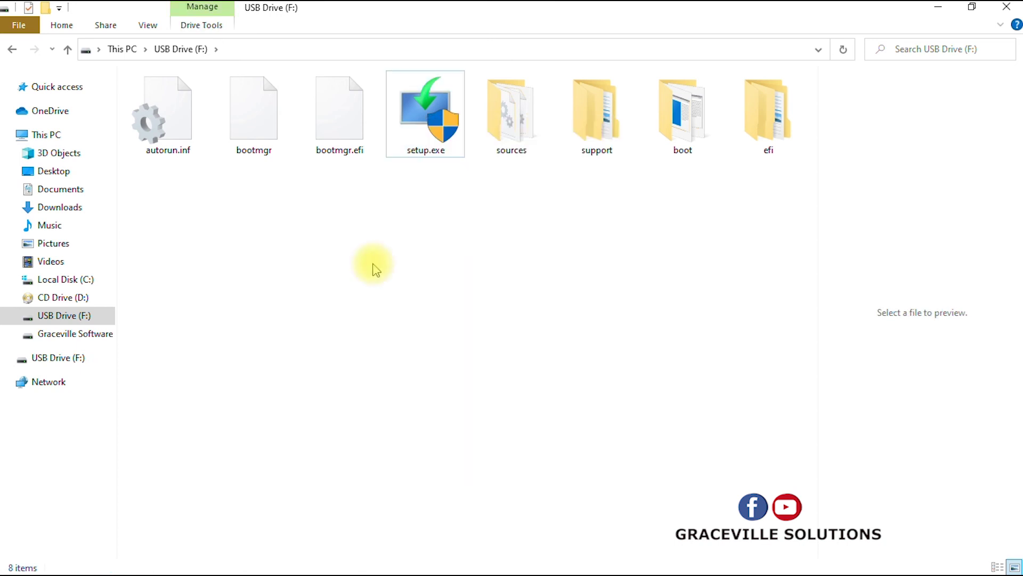